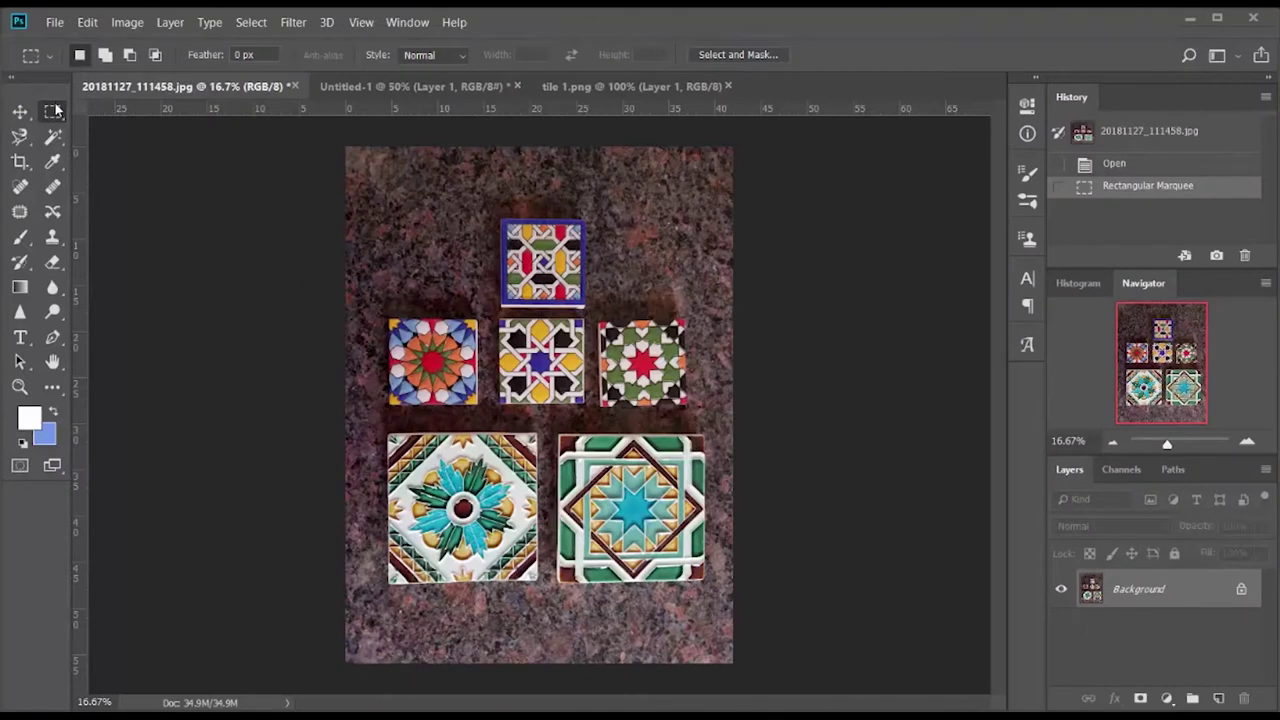
- Copy the top blue-bordered tile into Untitled-1 and free-transform it to fill the canvas
key(ctrl+d)
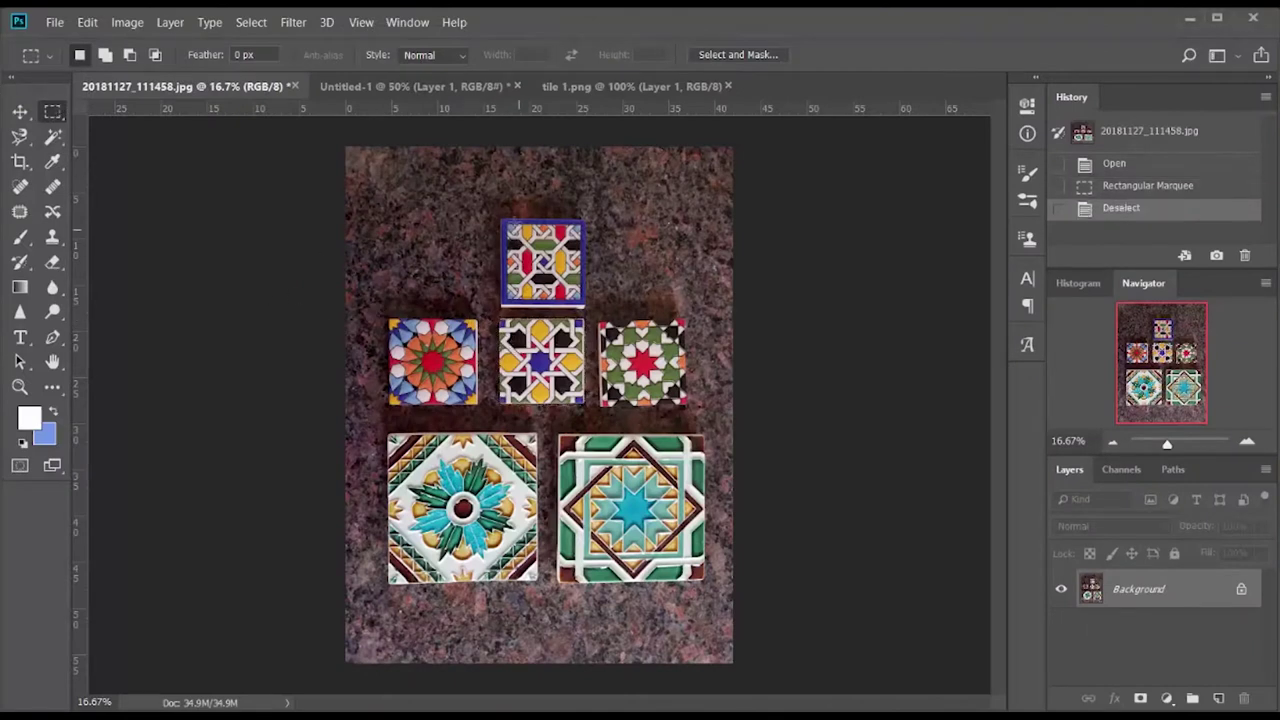
drag(500, 218, 477, 348)
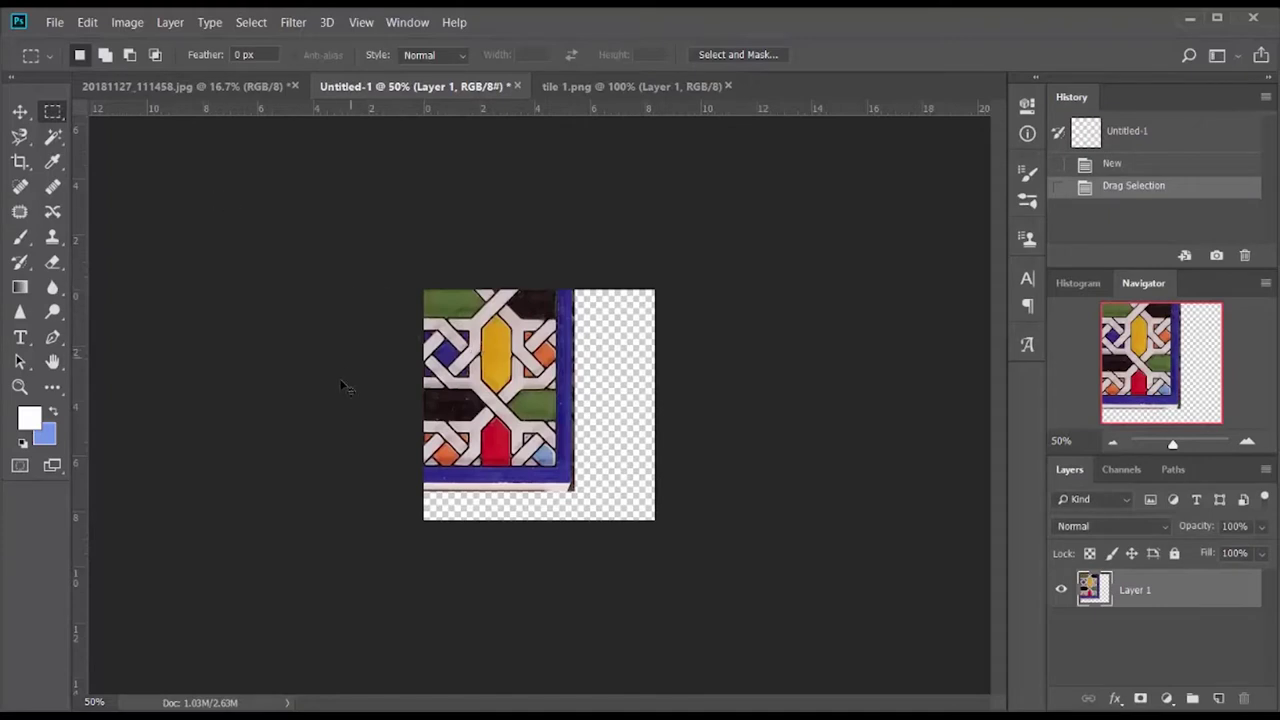
key(ctrl+t)
drag(468, 345, 548, 374)
drag(396, 249, 426, 281)
drag(554, 356, 551, 362)
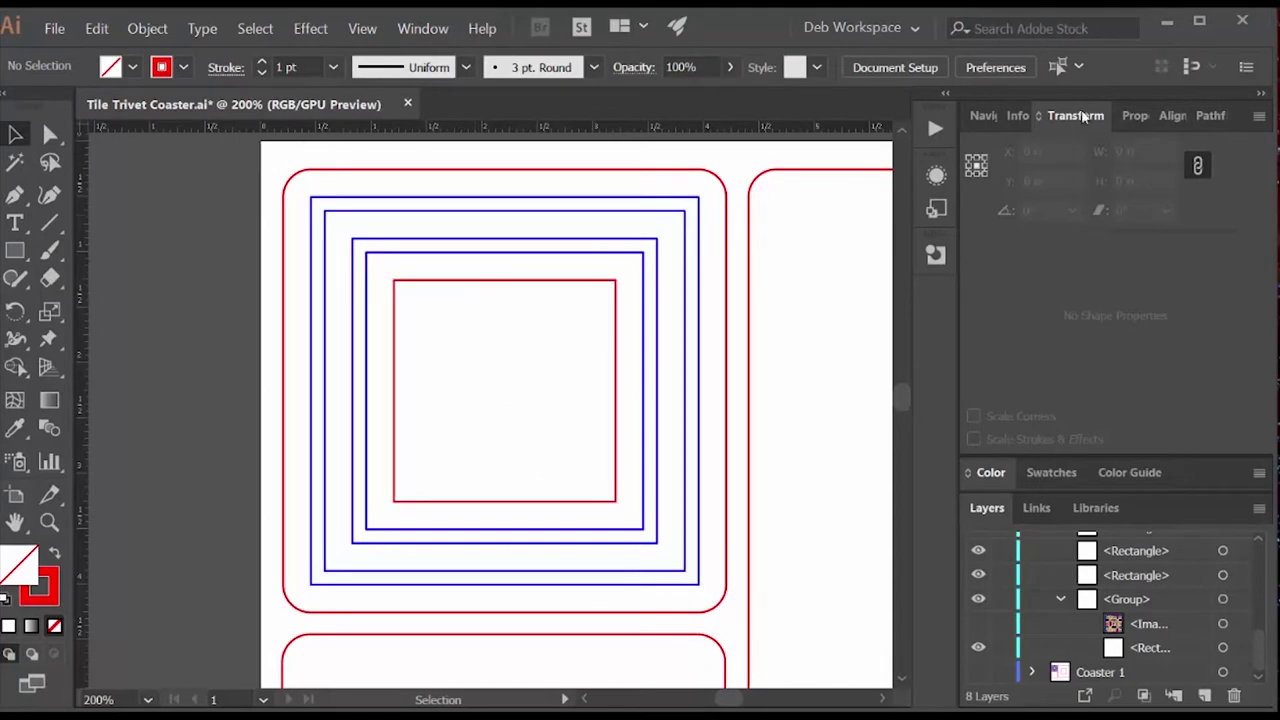
- Select the coaster's inner square group and bring up File > Place, then cancel it
click(554, 502)
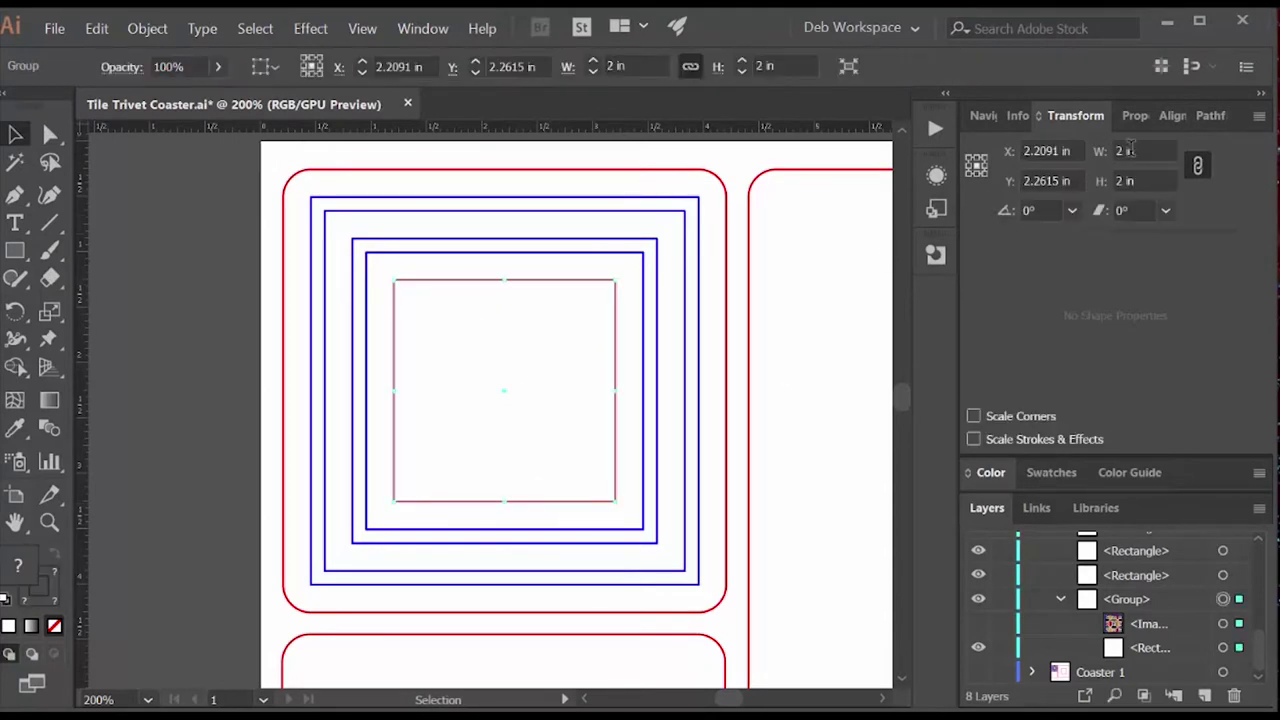
click(54, 28)
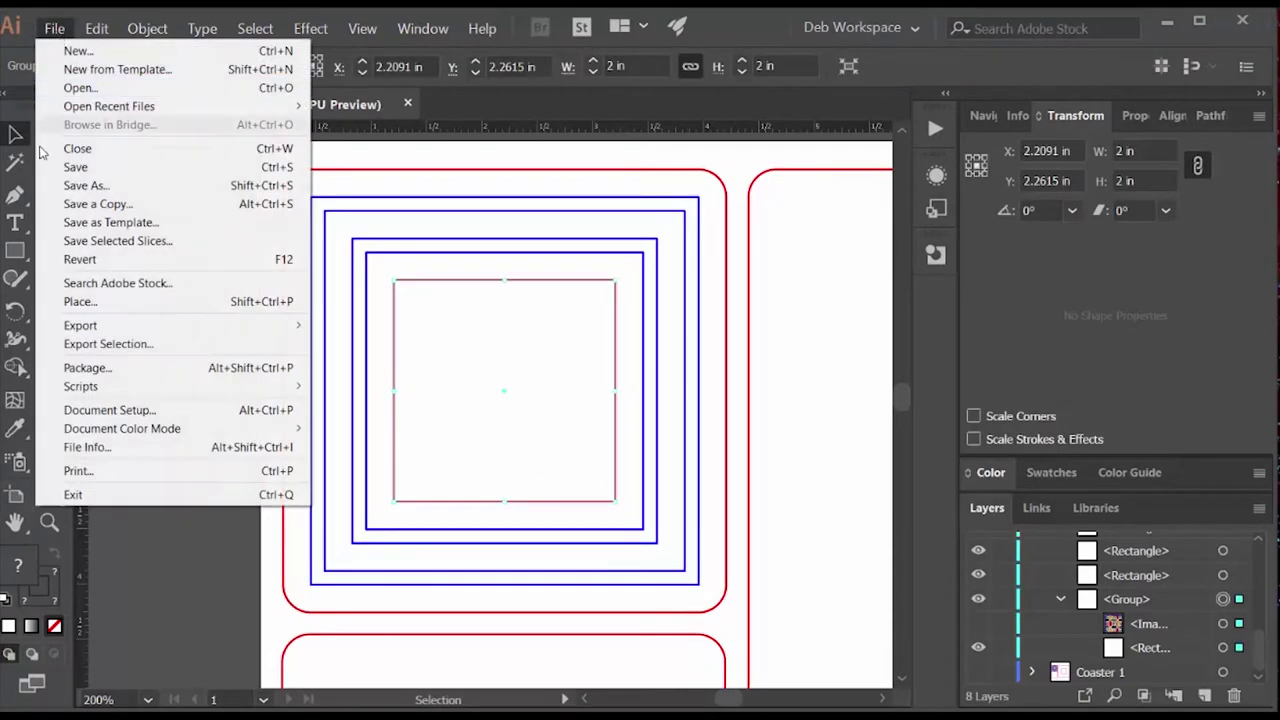
click(94, 303)
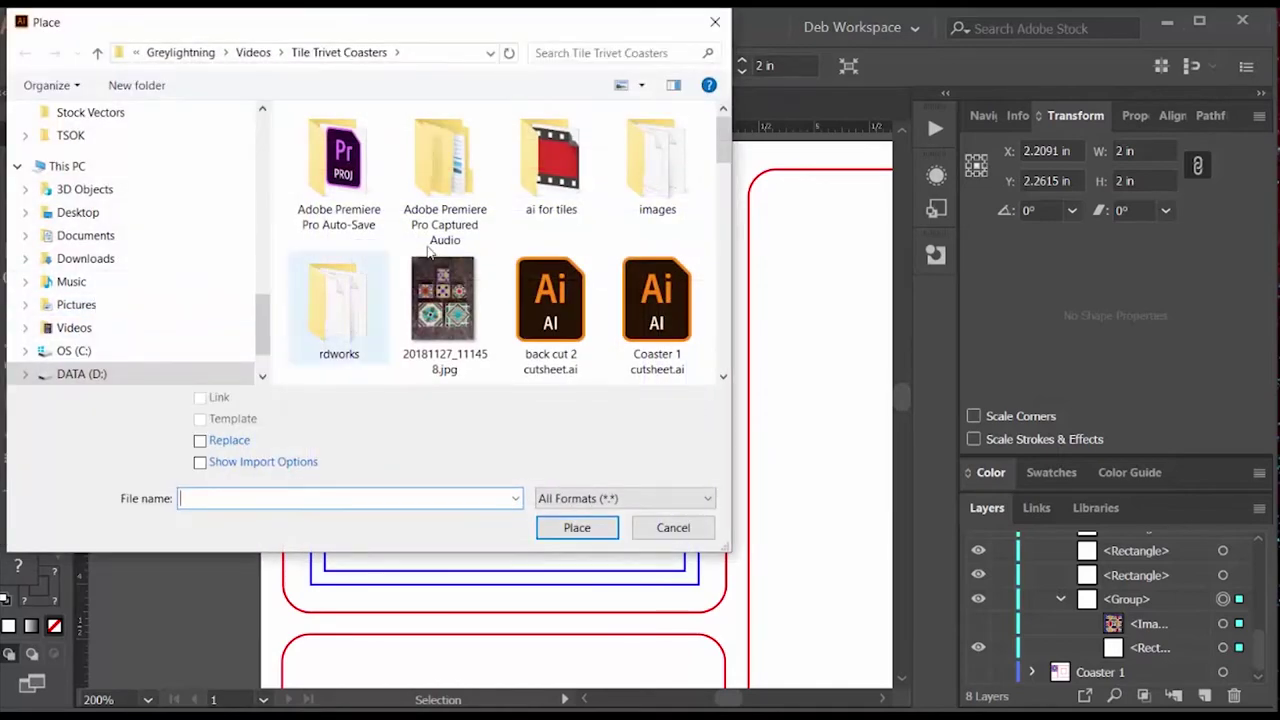
drag(723, 150, 723, 318)
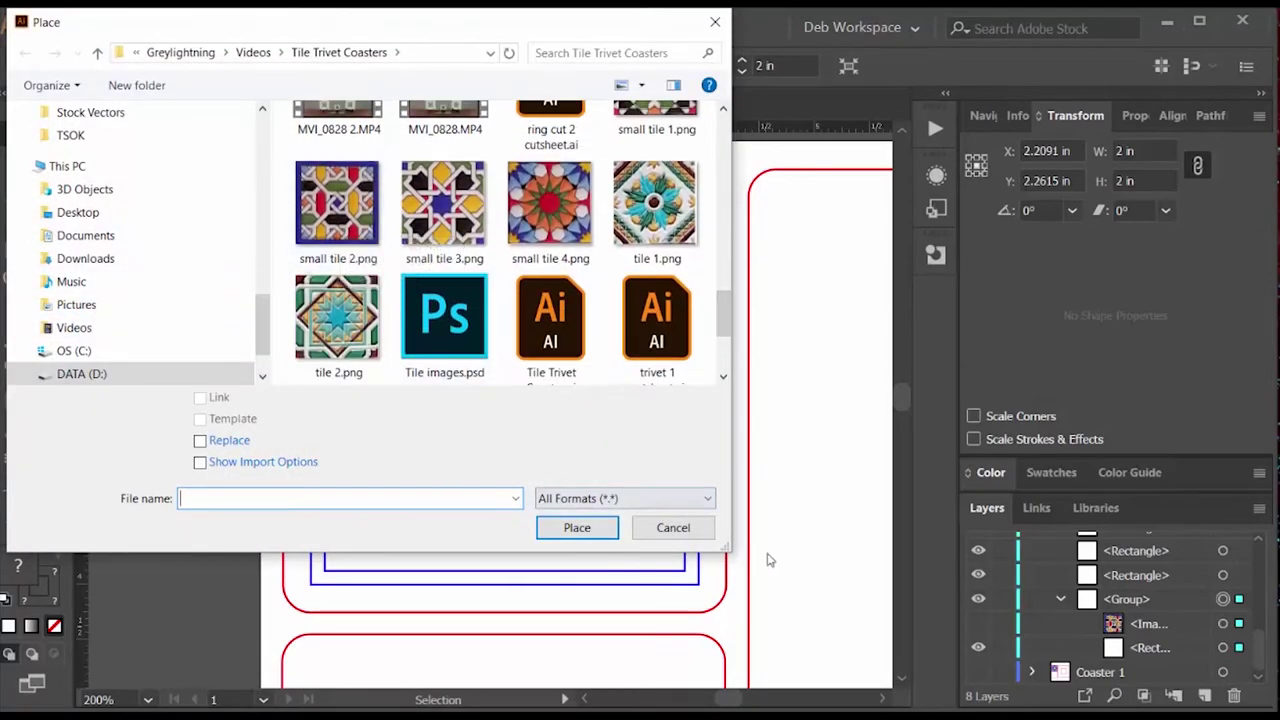
drag(714, 539, 736, 543)
key(Escape)
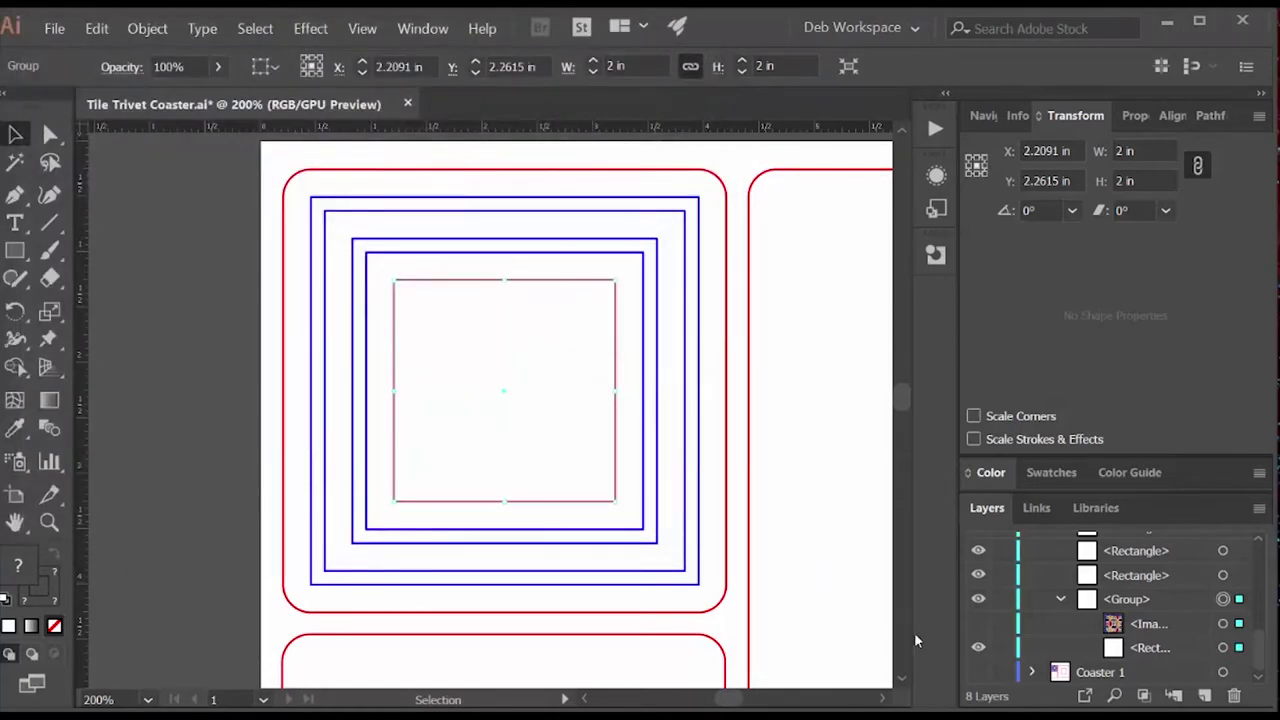
- Turn on the <Image> layer so the tile shows, then choose the Pen and Rectangle tools
click(978, 623)
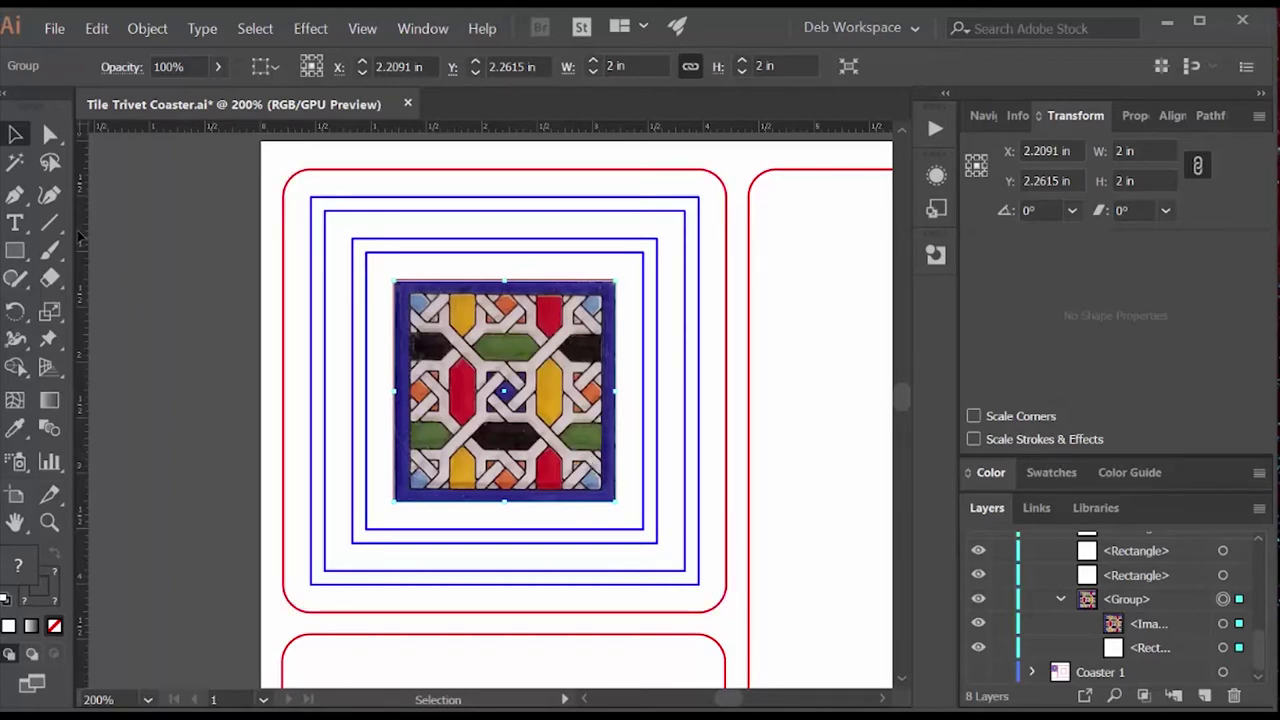
click(19, 197)
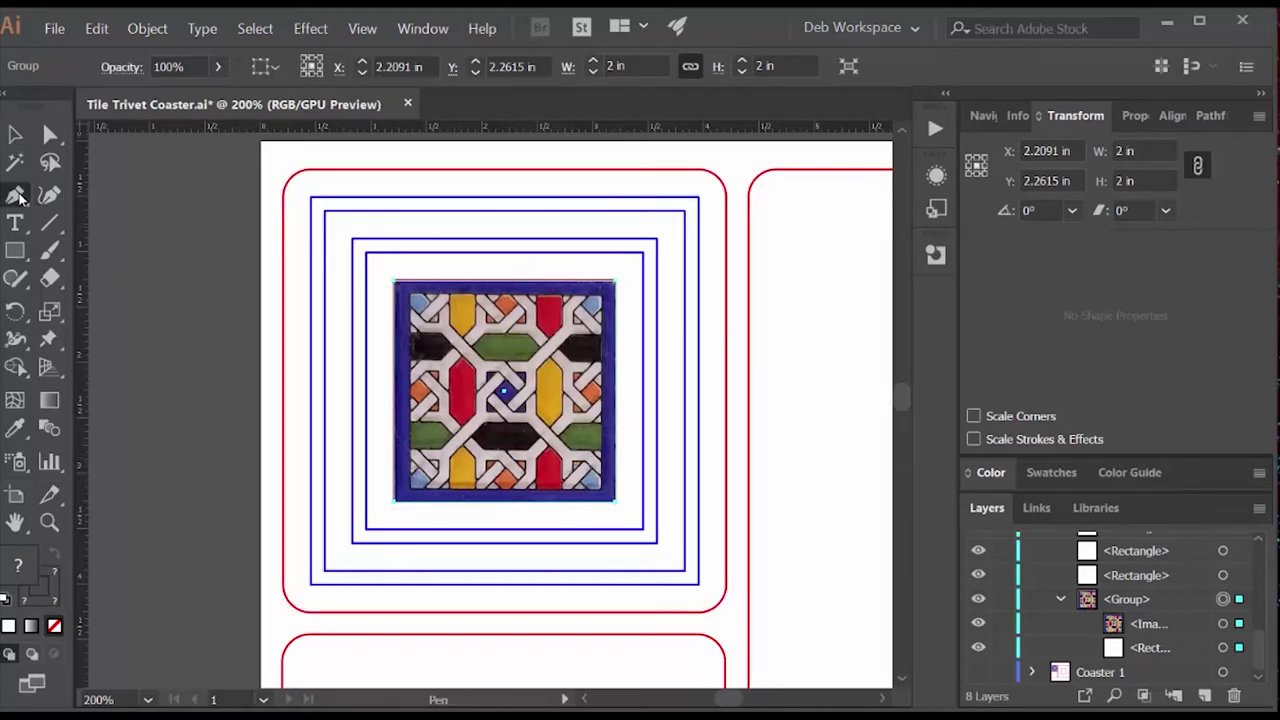
click(15, 251)
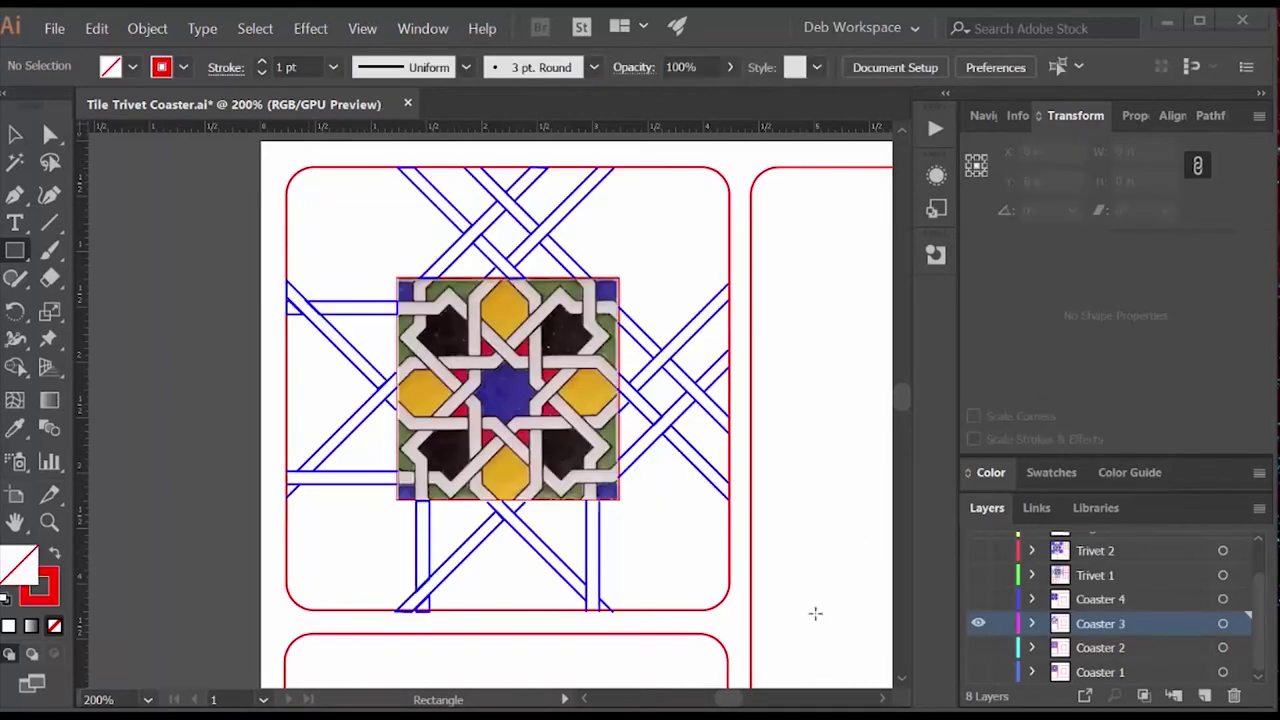
- Pick the Pen and Direct Selection tools, then hide Coaster 3 and show Coaster 4
click(15, 195)
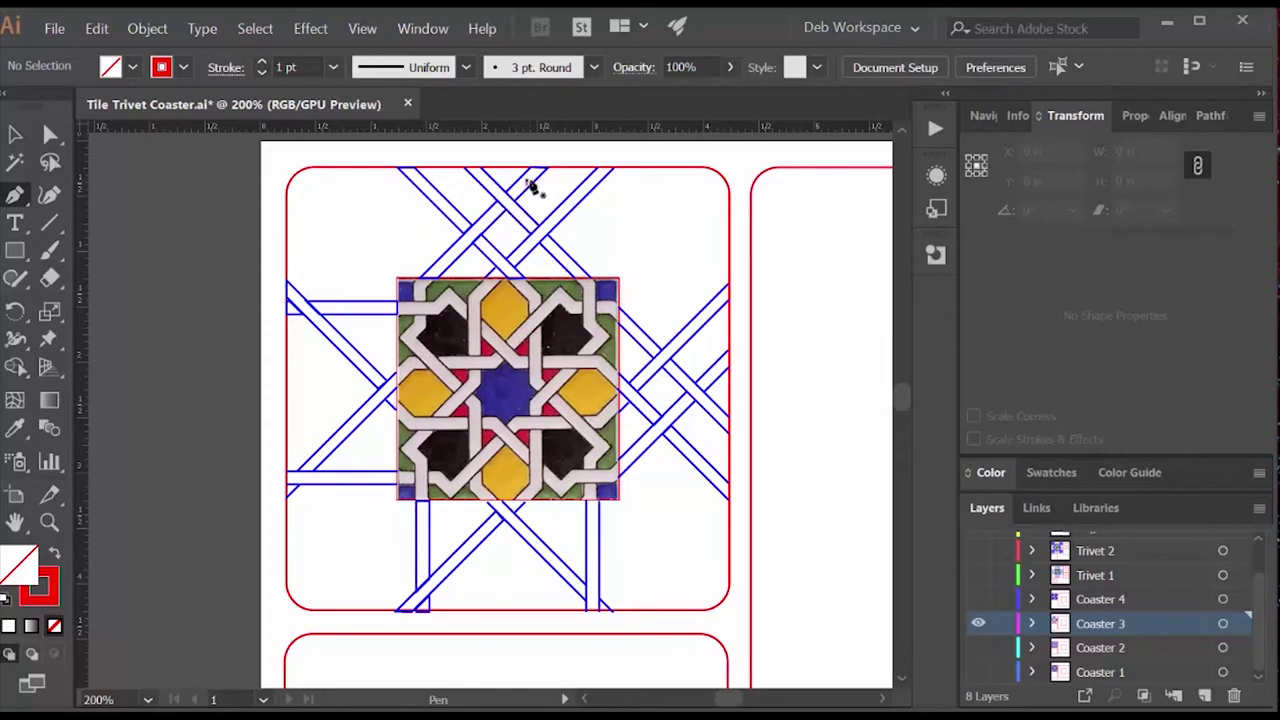
click(52, 135)
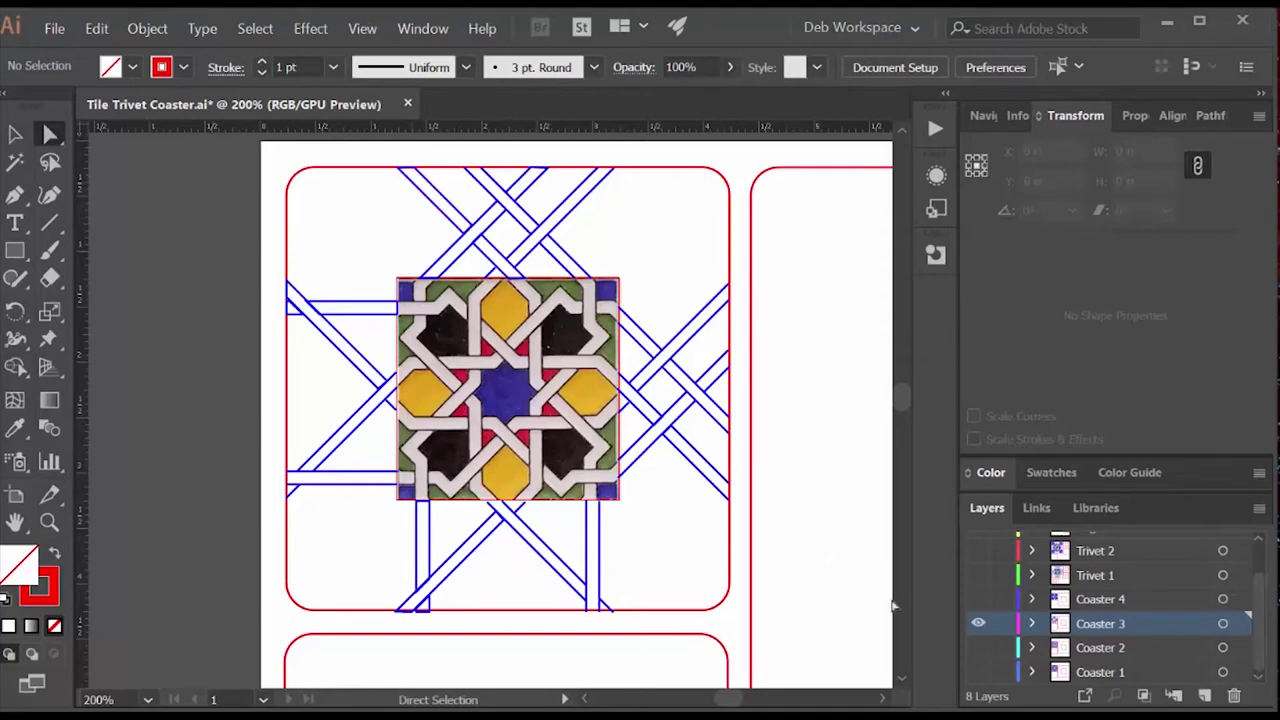
click(977, 623)
click(977, 599)
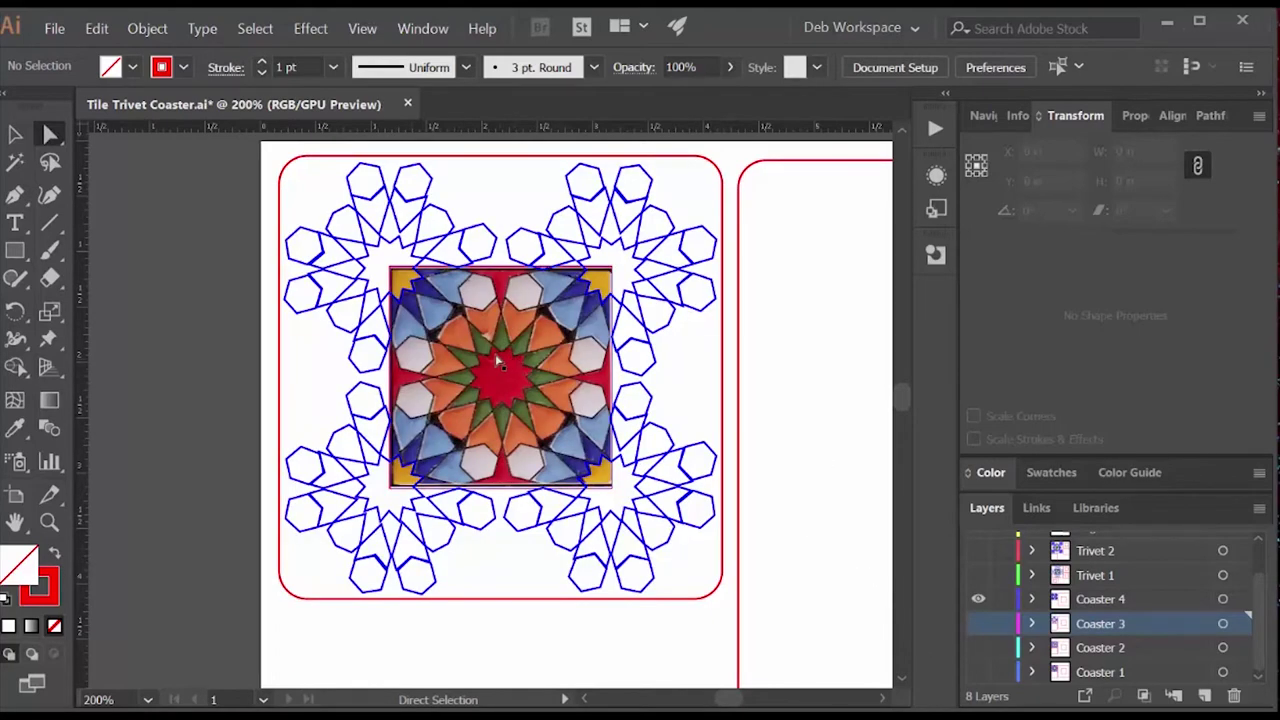
- On the Coaster 4 layer, draw a Pen path with a curved segment along a tile hexagon
click(15, 195)
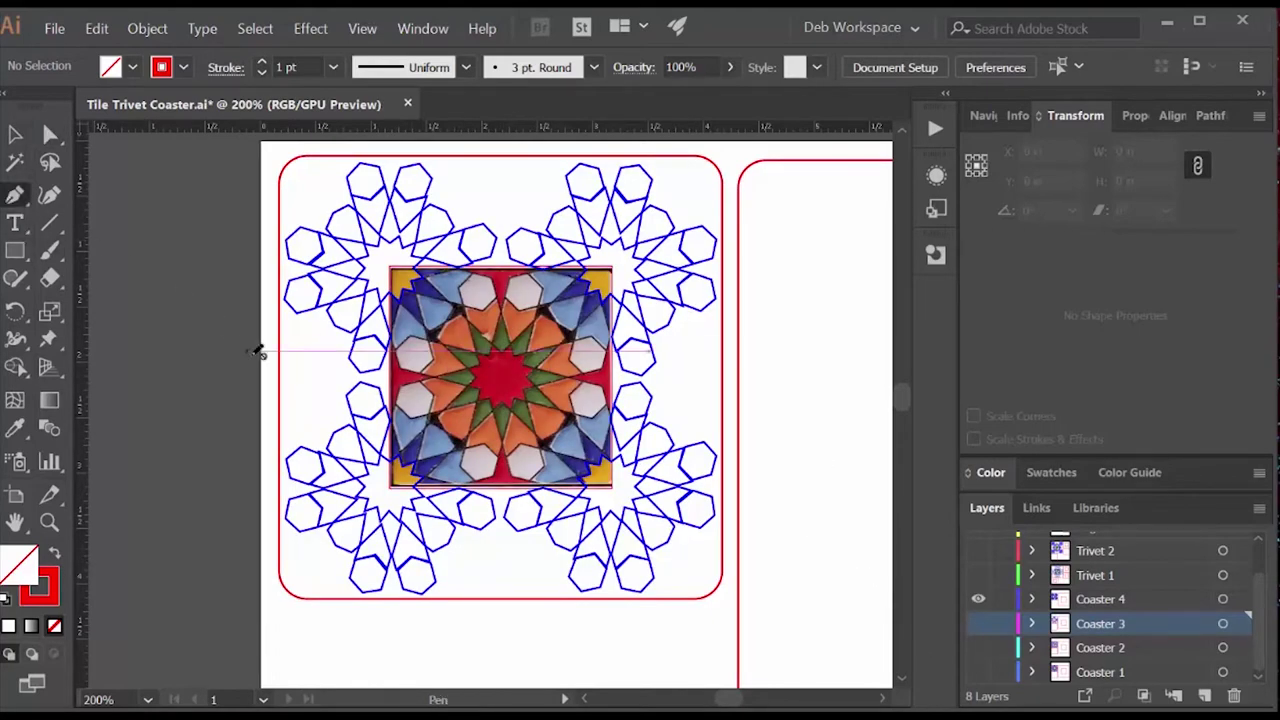
click(1104, 602)
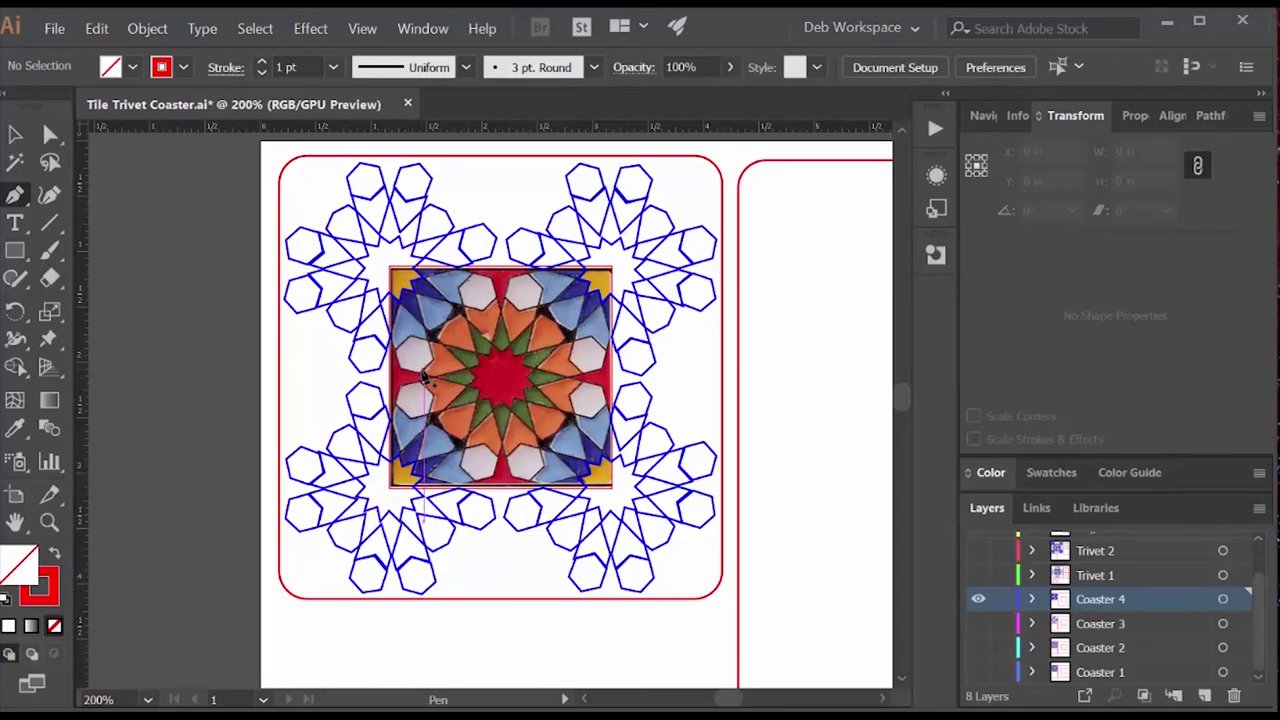
click(440, 367)
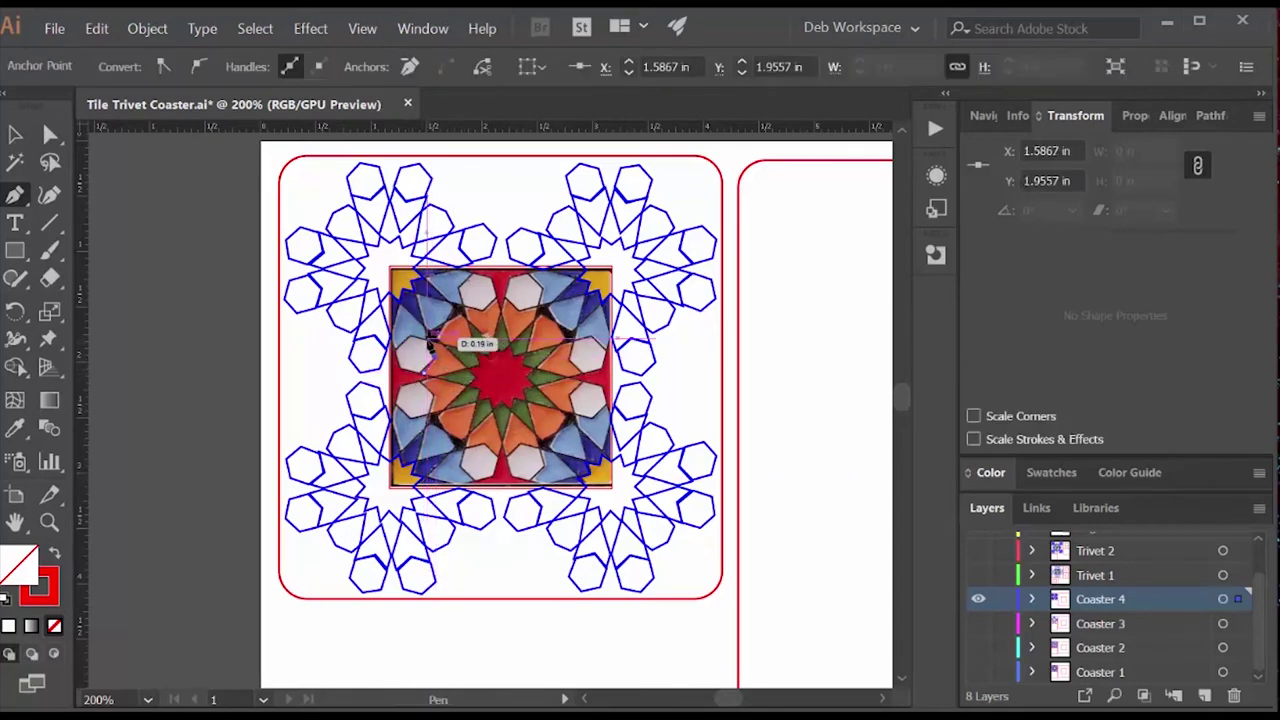
click(418, 342)
drag(418, 342, 448, 382)
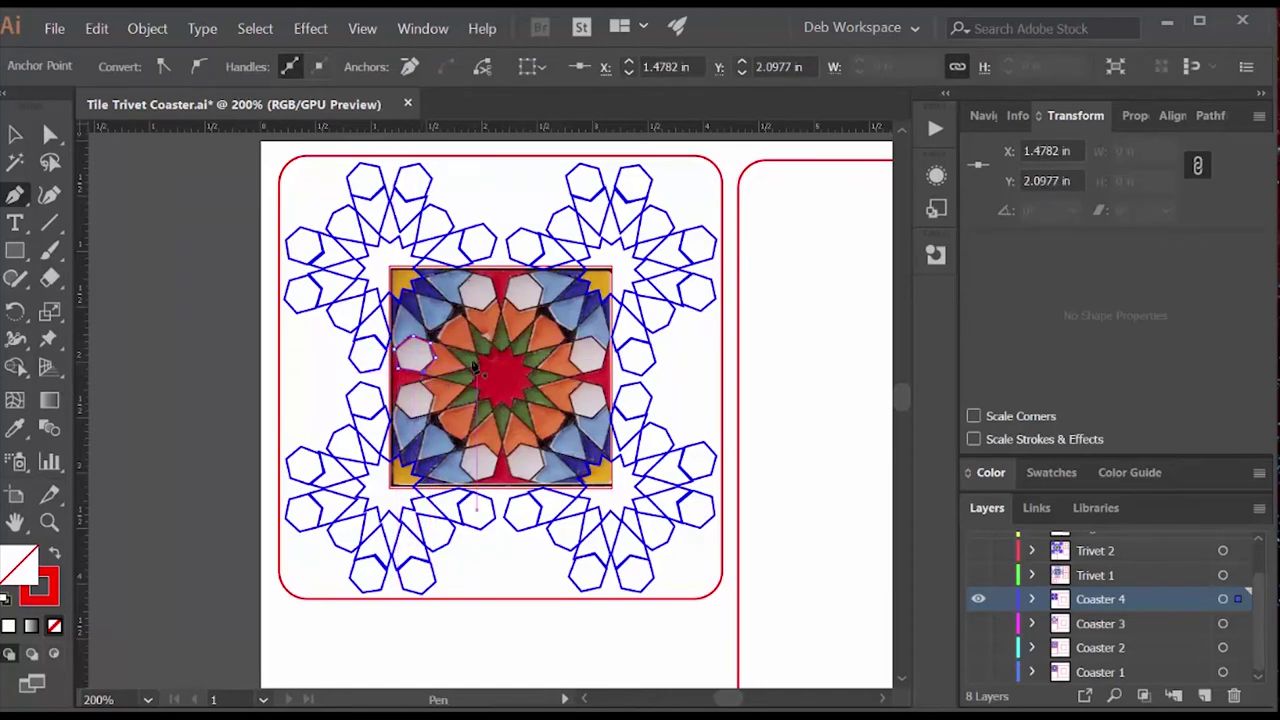
key(v)
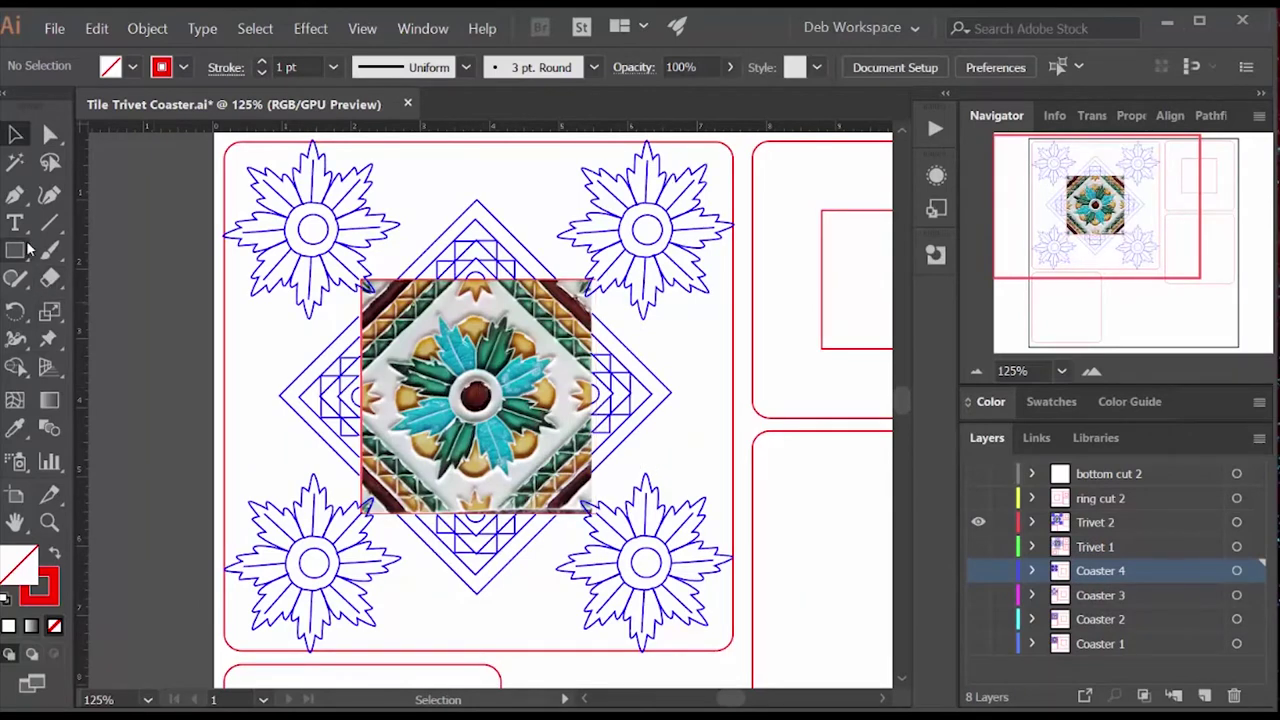
drag(15, 250, 110, 306)
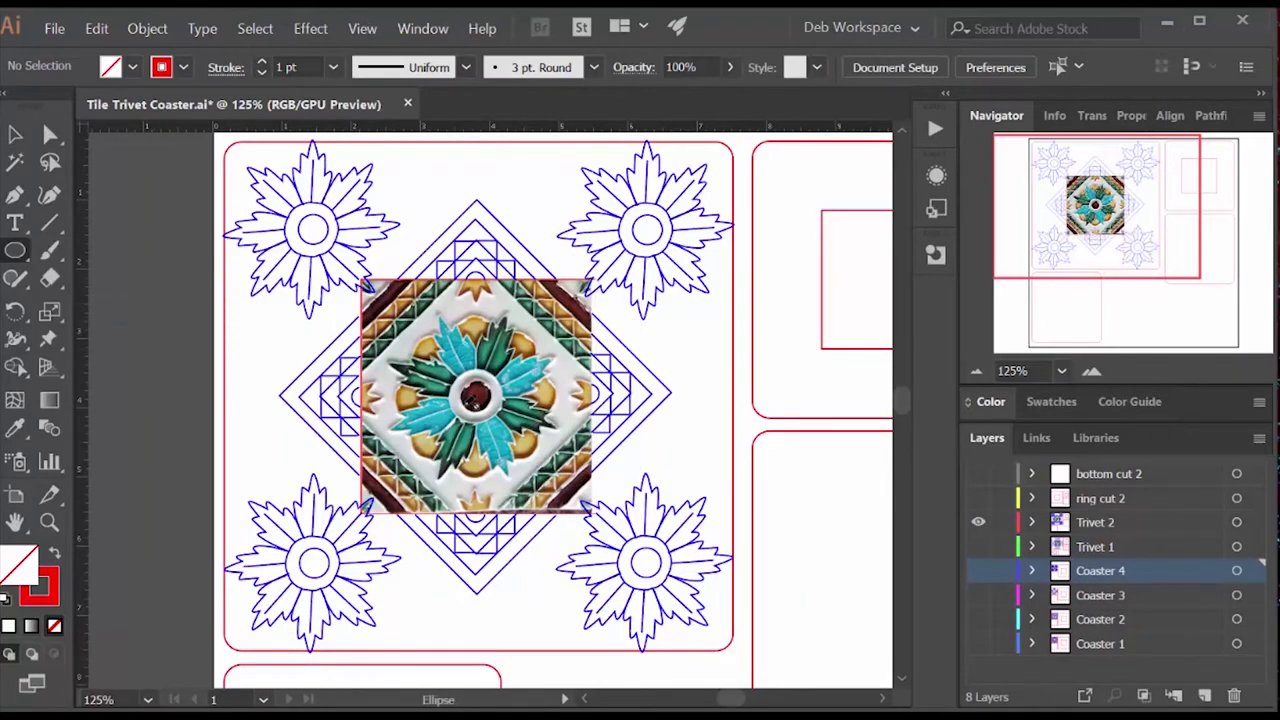
click(1097, 526)
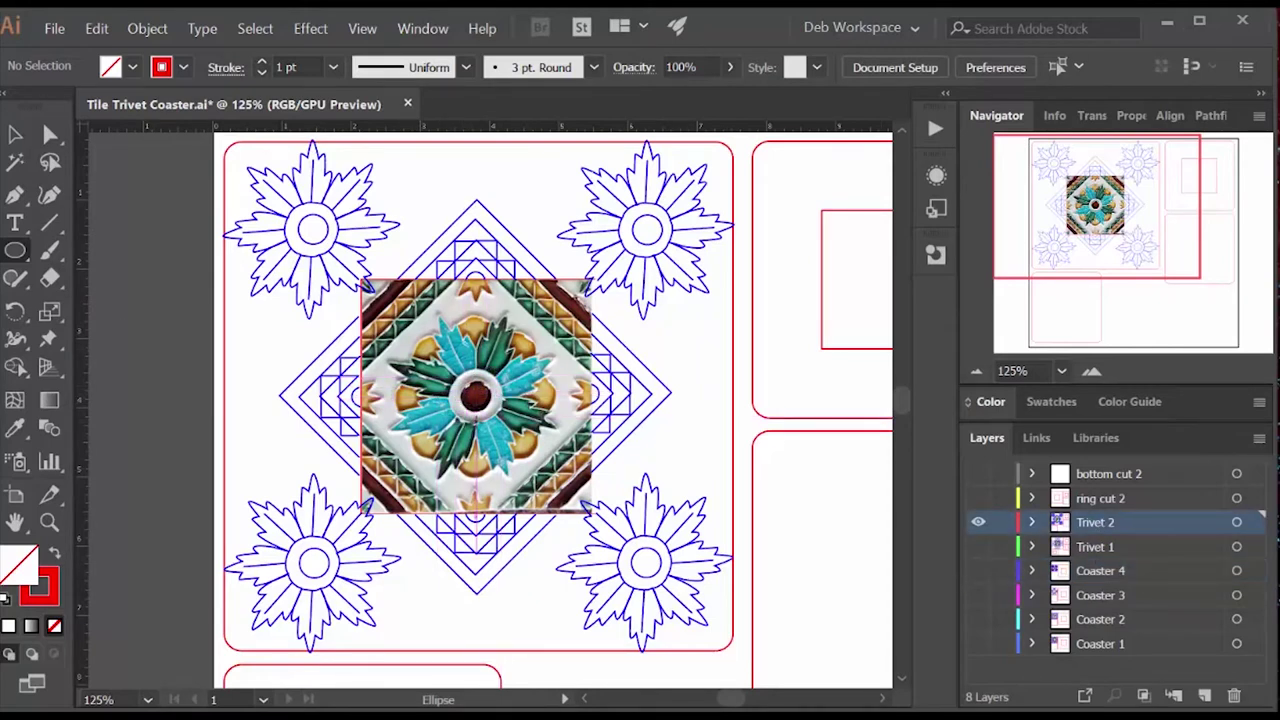
key(p)
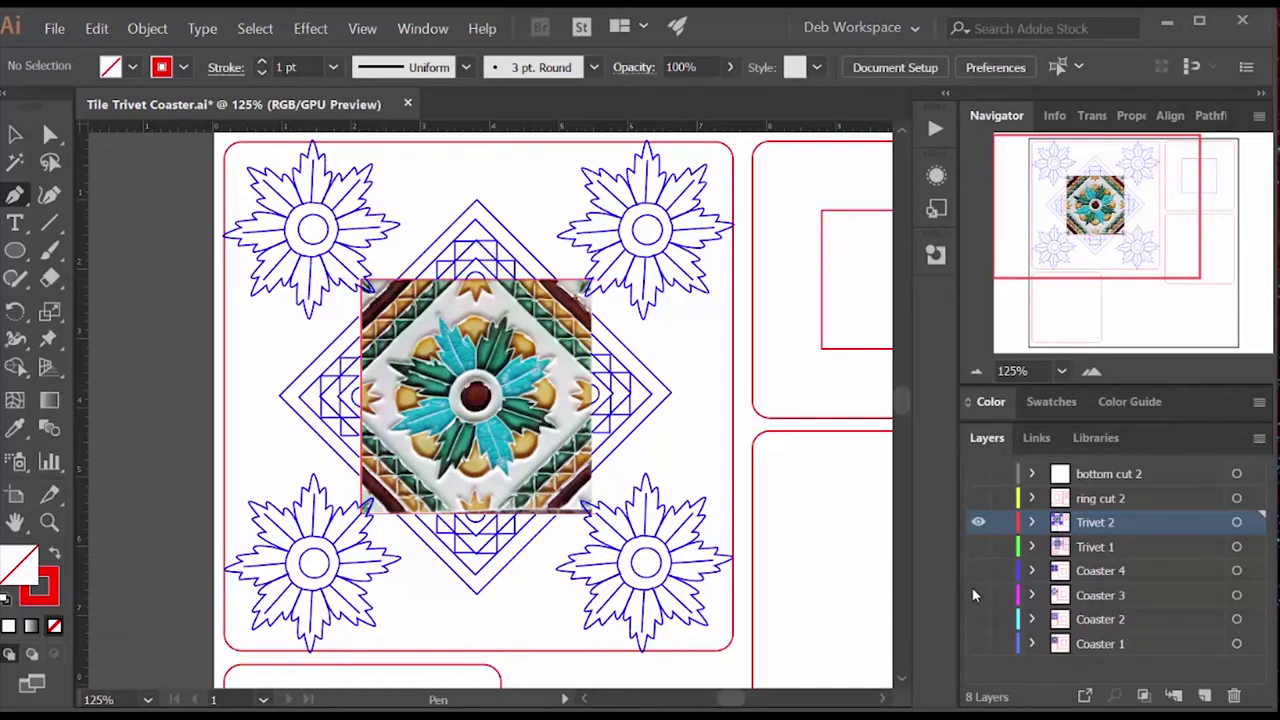
- Zoom out to the whole artboard, hide Trivet 2, preview Coaster 4, then show bottom cut 2
key(v)
key(ctrl+minus)
key(ctrl+minus)
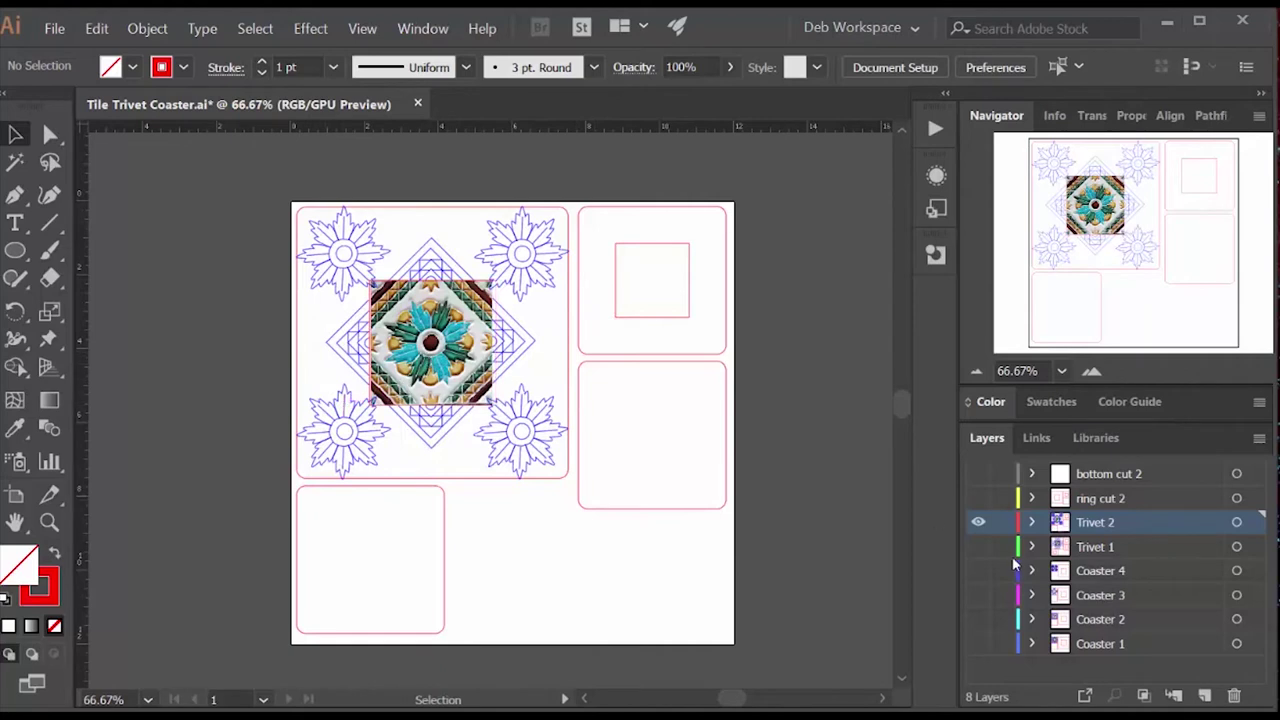
click(978, 524)
click(978, 570)
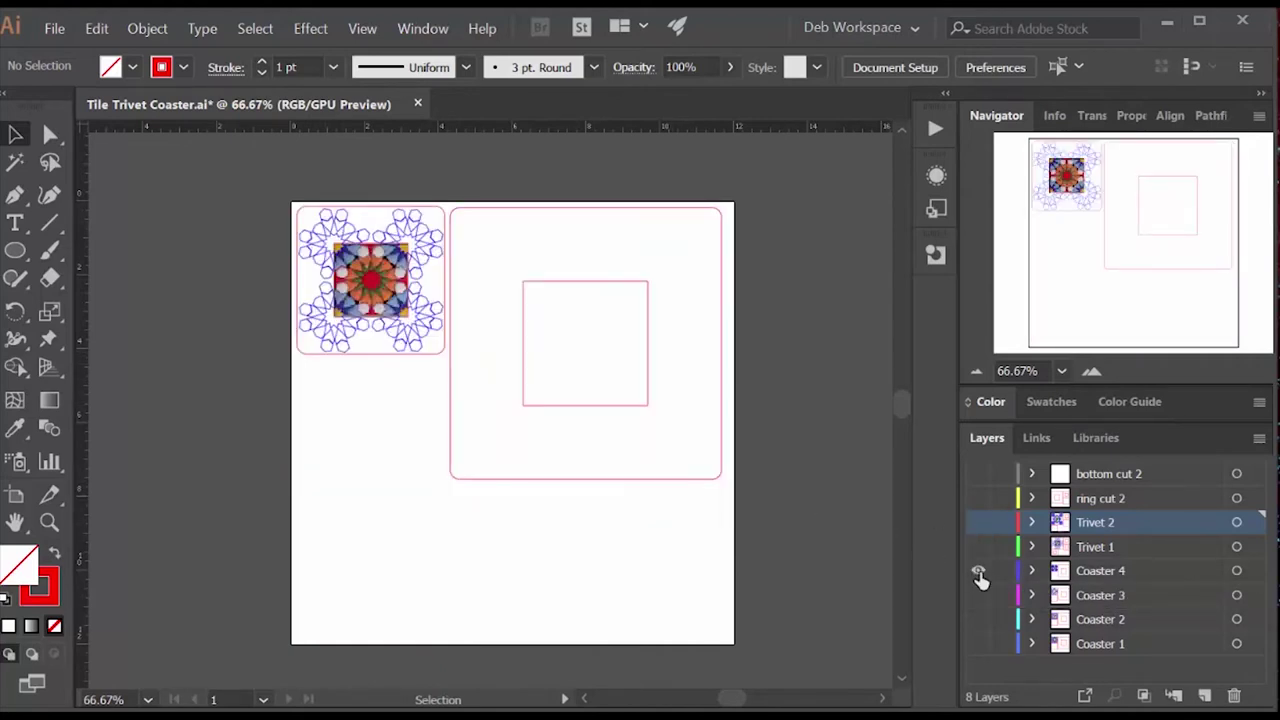
click(978, 570)
click(978, 473)
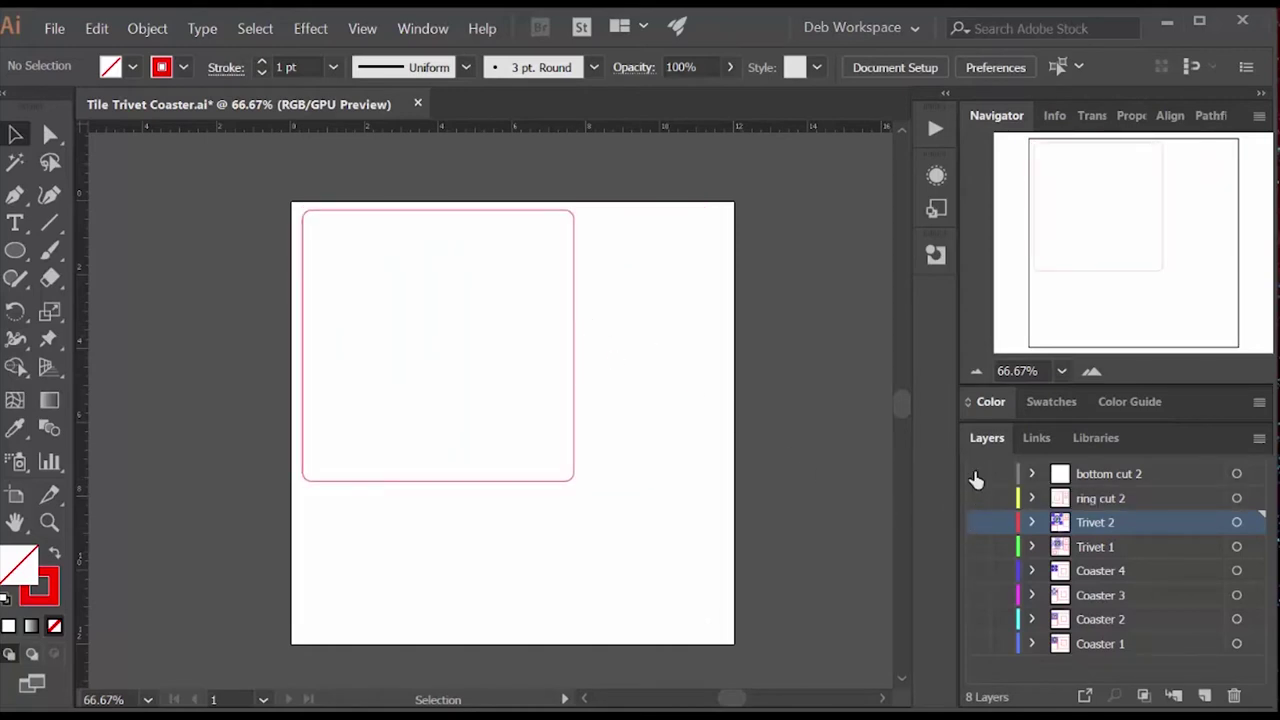
- Preview Coaster 4 and Trivet 1 in turn, ending with only Coaster 2 visible
click(978, 473)
click(978, 570)
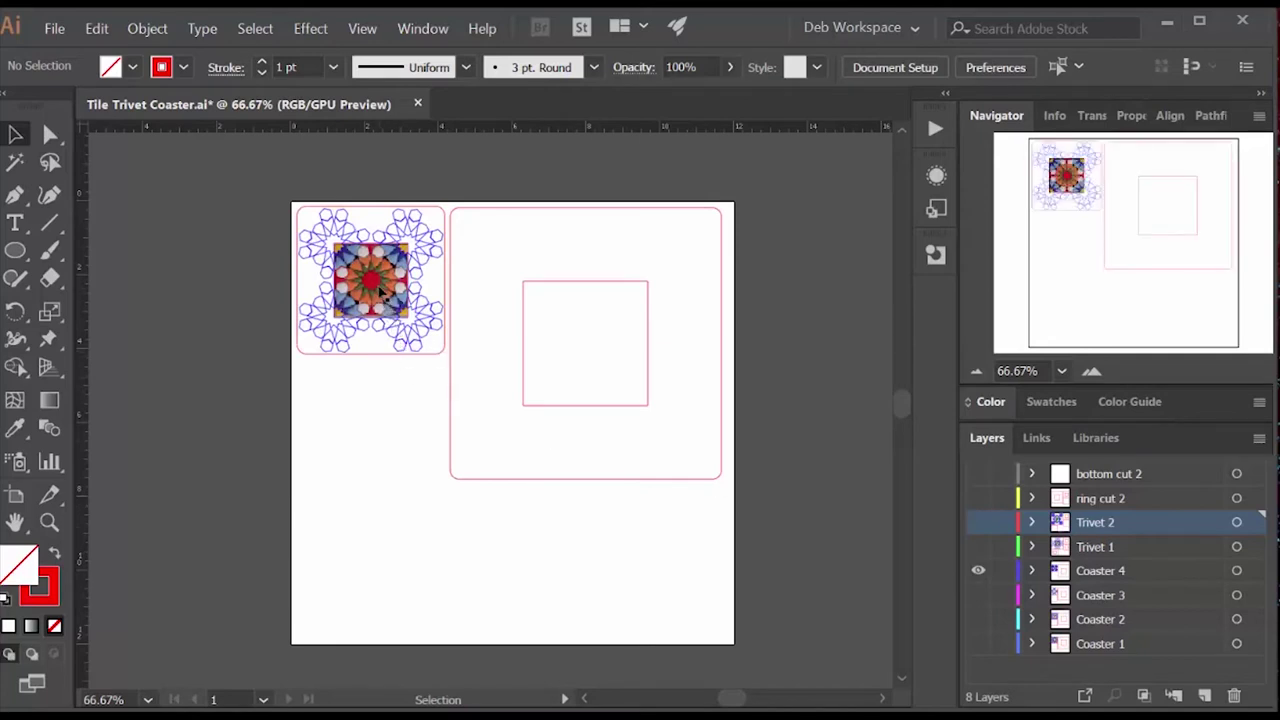
click(978, 574)
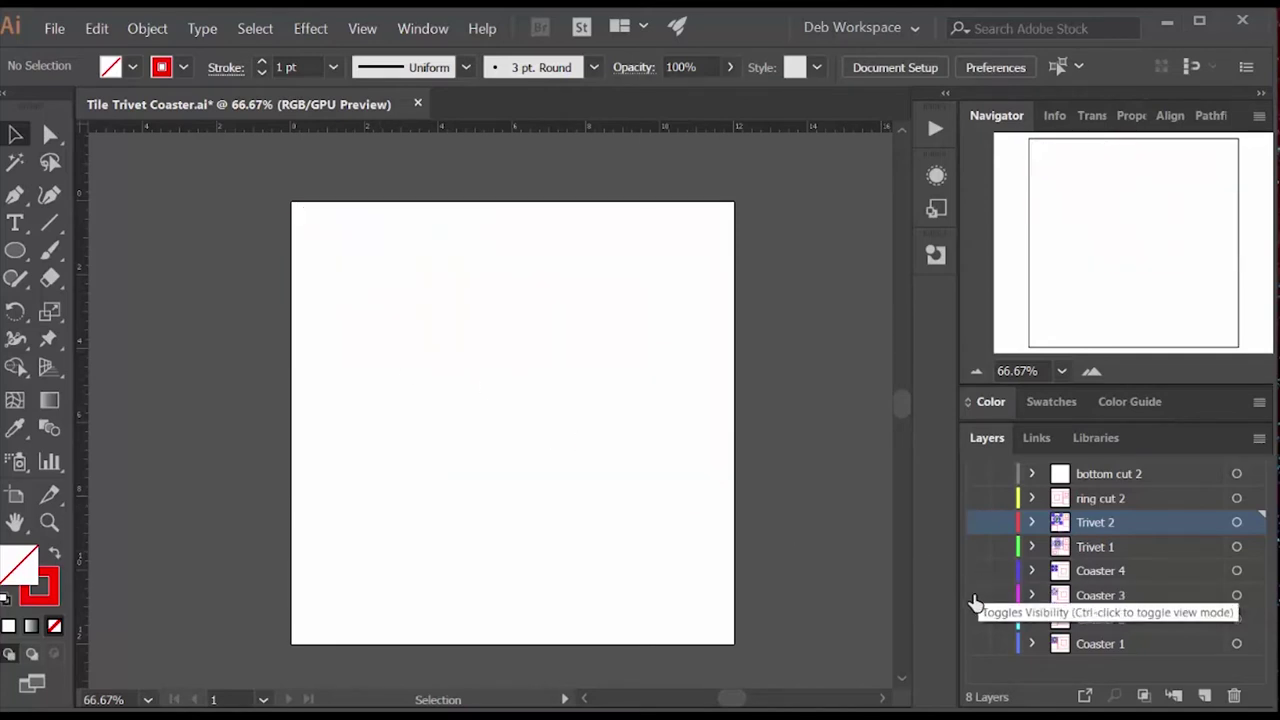
click(978, 546)
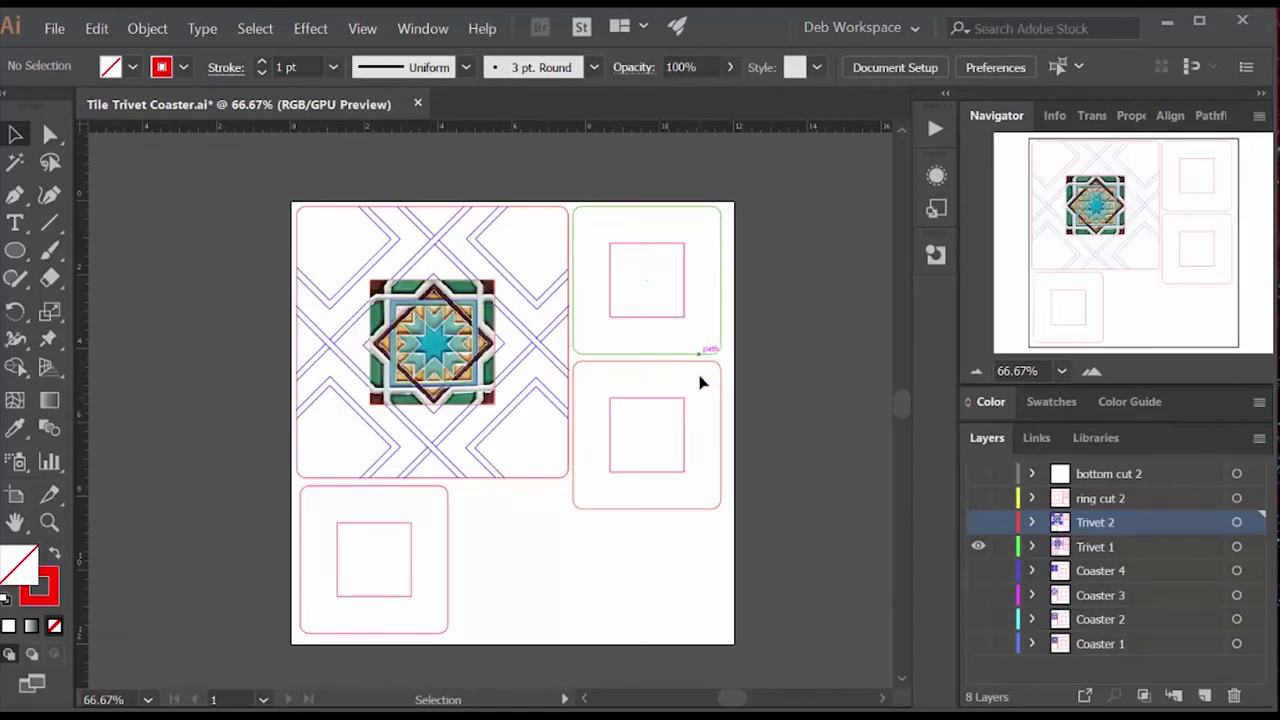
click(978, 546)
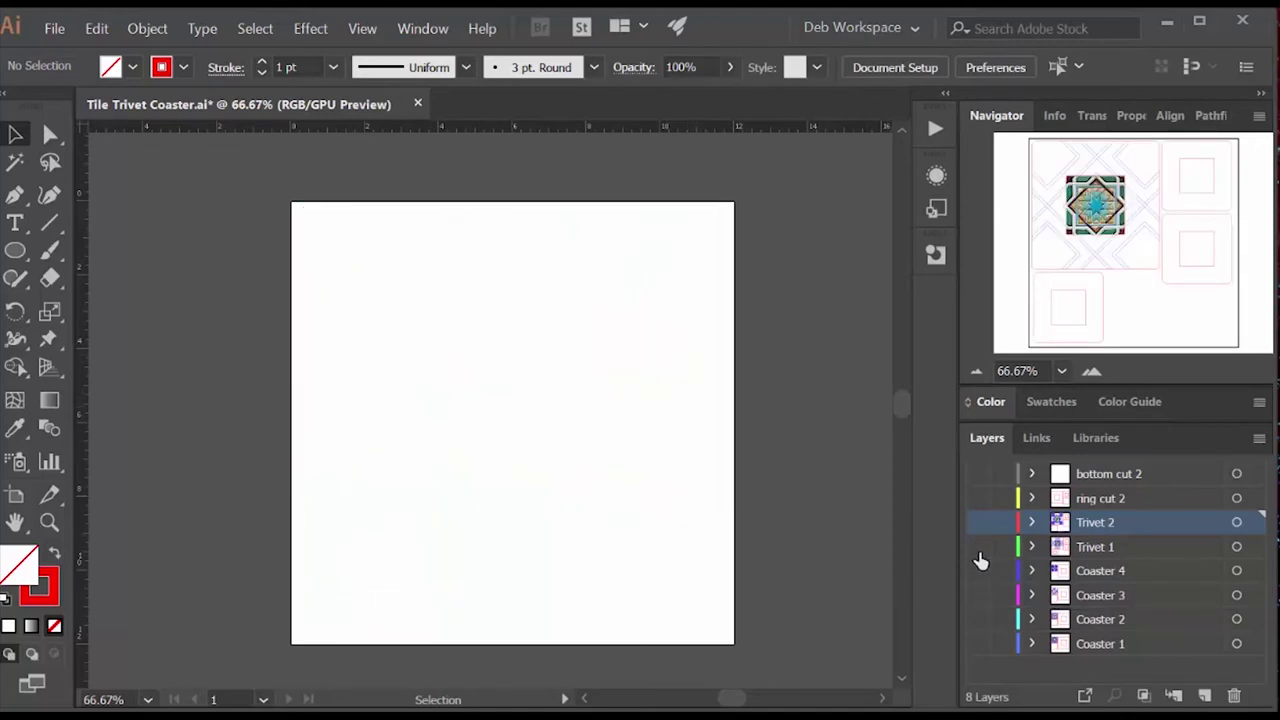
click(978, 619)
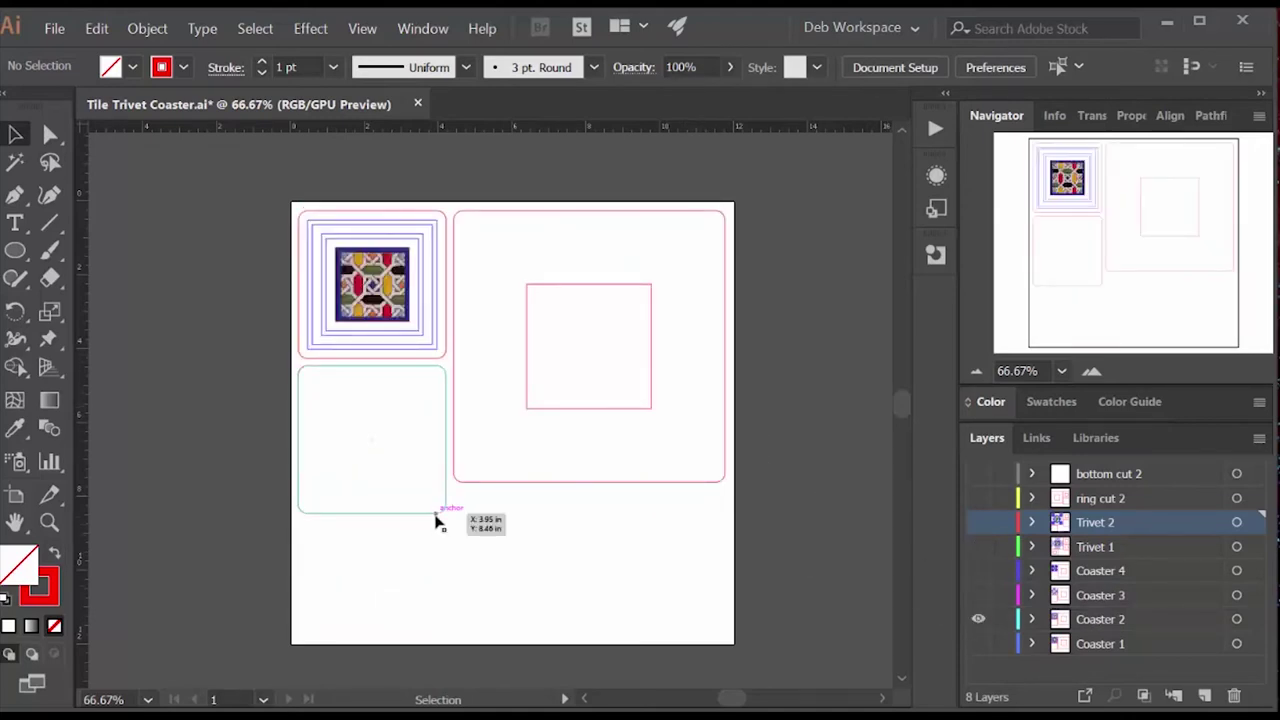